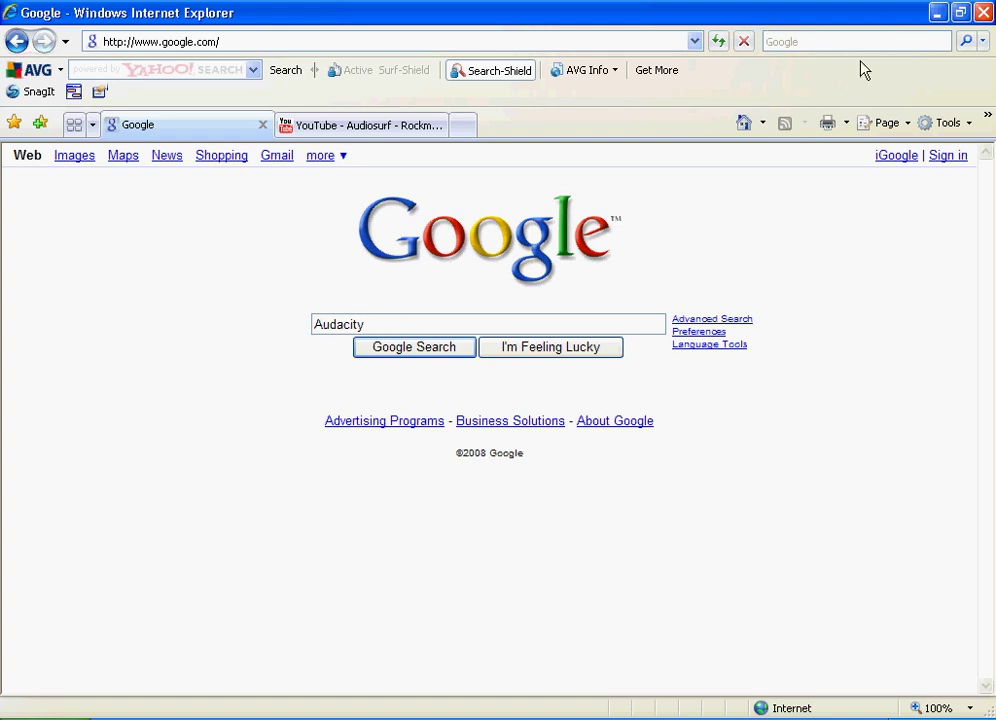
# Step: Run the Google search for 'Audacity'
pyautogui.click(413, 354)
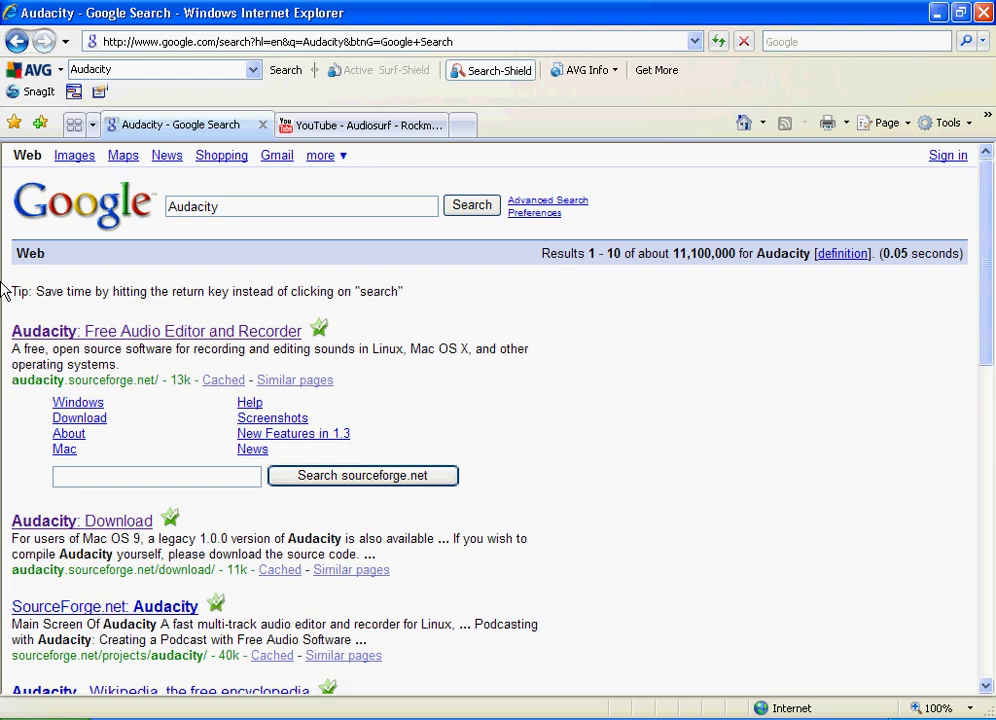
# Step: Open the official Audacity site from the results and go to its Download page
pyautogui.click(57, 340)
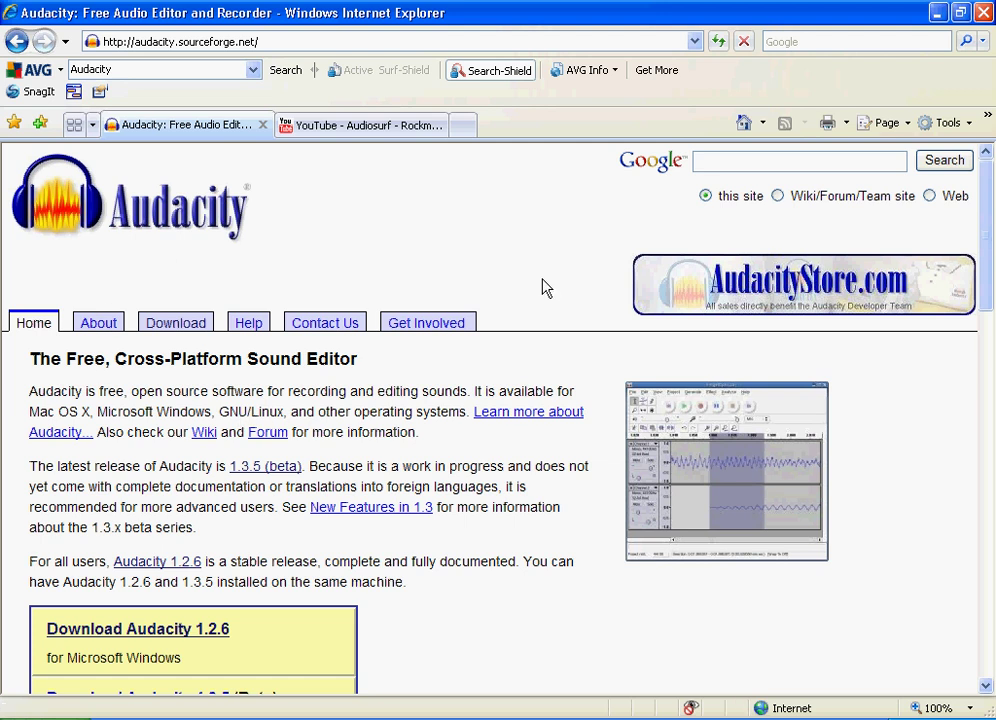
pyautogui.click(197, 333)
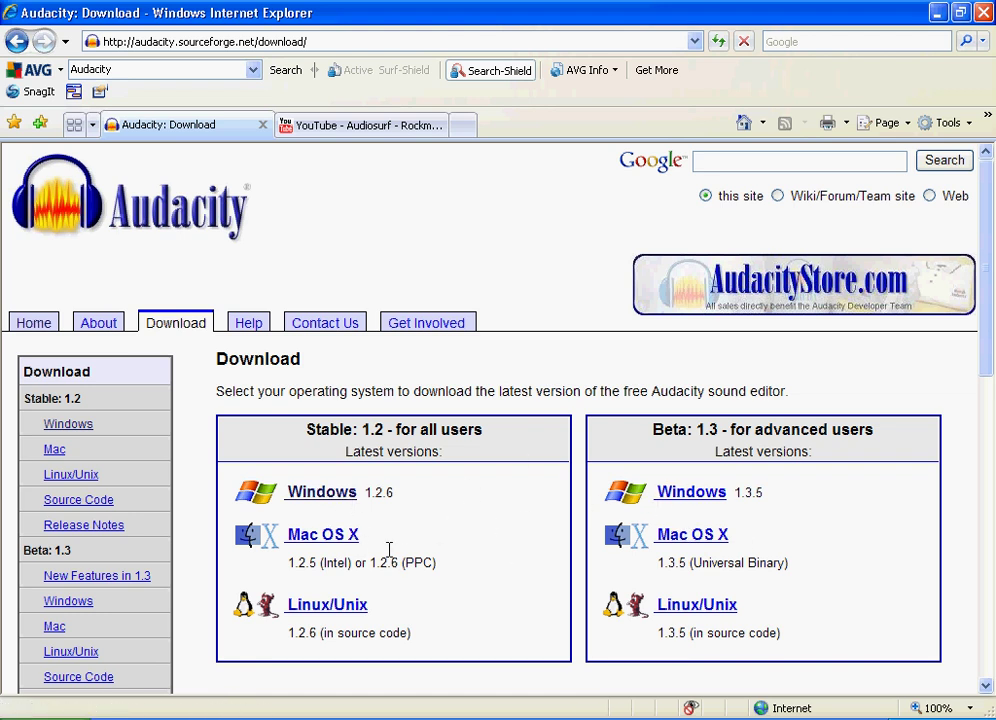
# Step: Launch Audacity from the Start menu to get an empty 44100 Hz project
pyautogui.press('super')
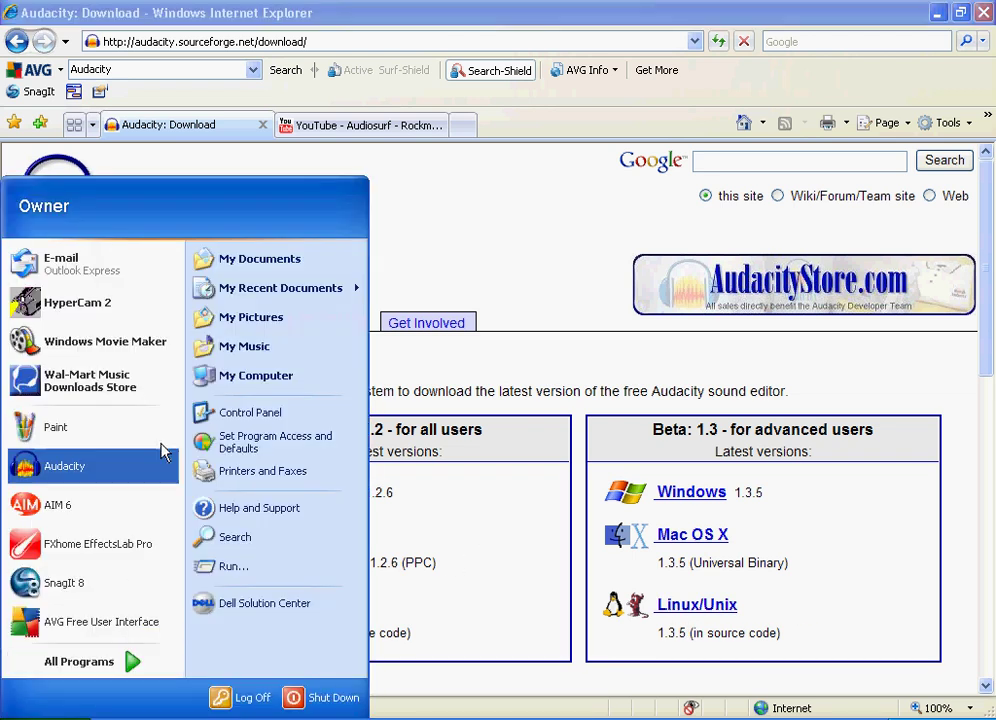
pyautogui.press('super')
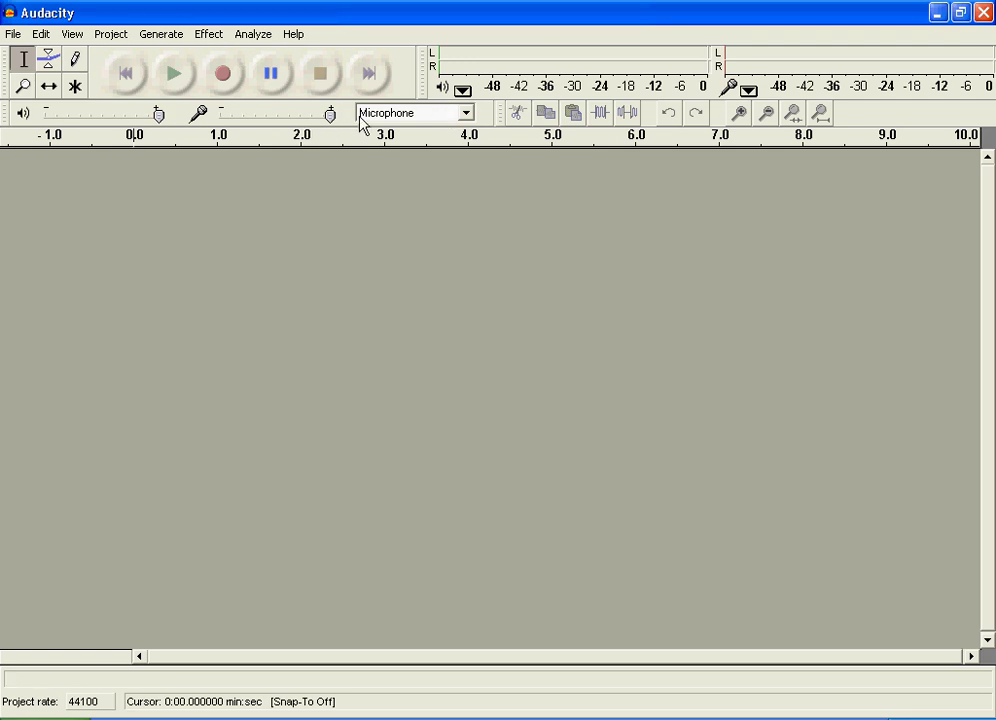
# Step: Change the mixer toolbar's recording input from Microphone to Mono Out
pyautogui.click(466, 113)
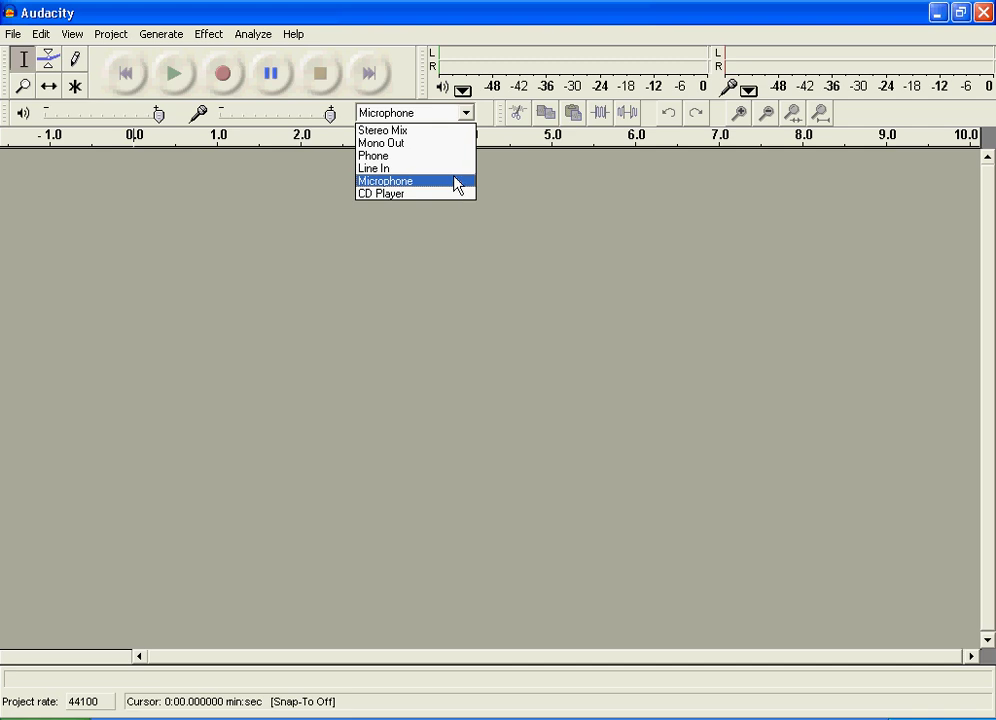
pyautogui.click(456, 146)
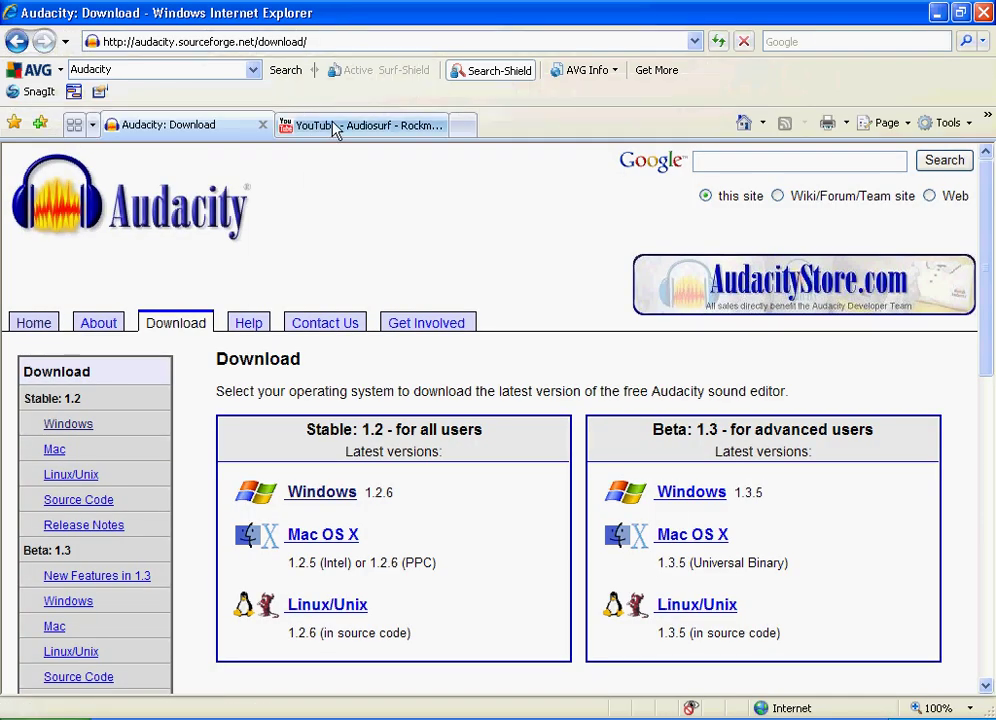
# Step: Play the Rockman Dr. Wily 1 Mix YouTube video from the start and pause it at 0:17
pyautogui.click(334, 127)
pyautogui.moveTo(211, 662); pyautogui.dragTo(118, 668)
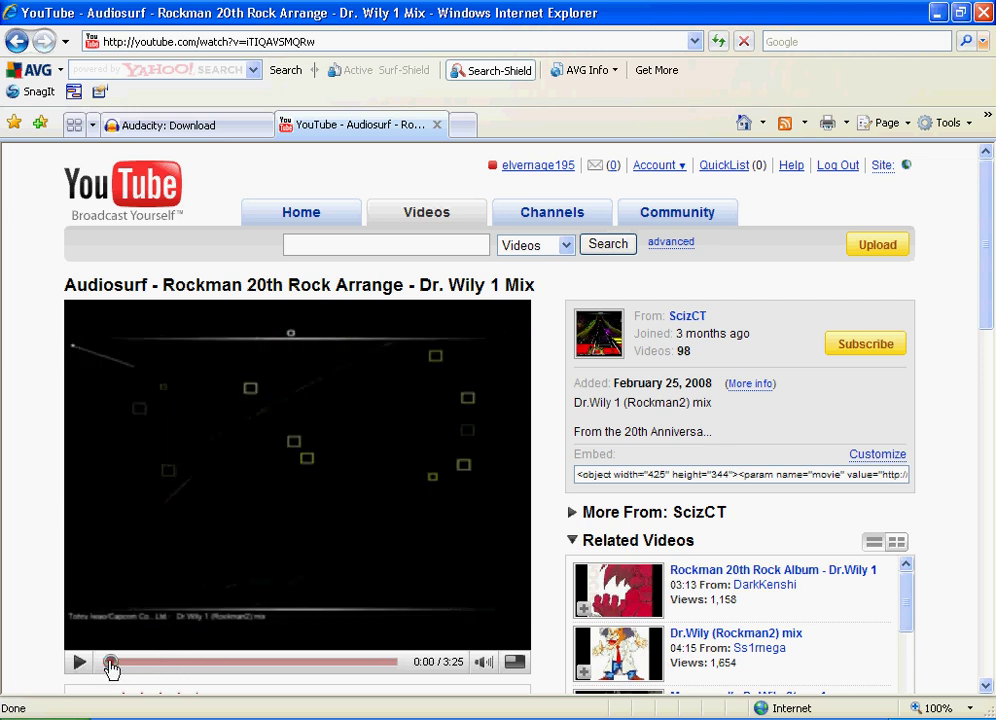
pyautogui.click(77, 664)
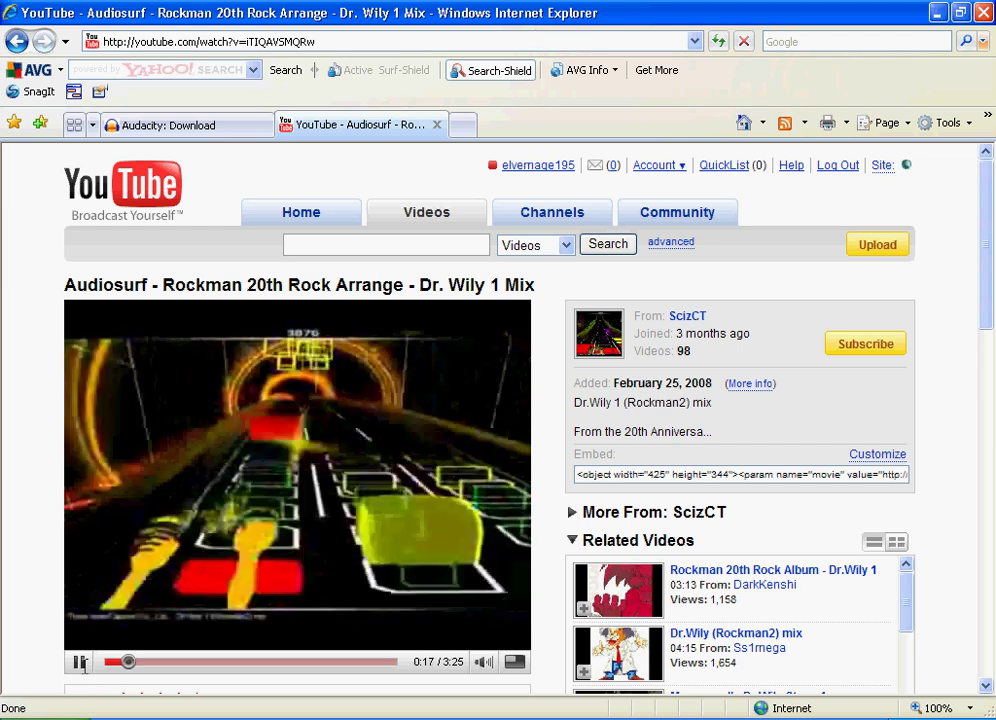
pyautogui.click(79, 662)
# Step: Resume the video, then set Audacity's recording input back to Microphone
pyautogui.click(79, 662)
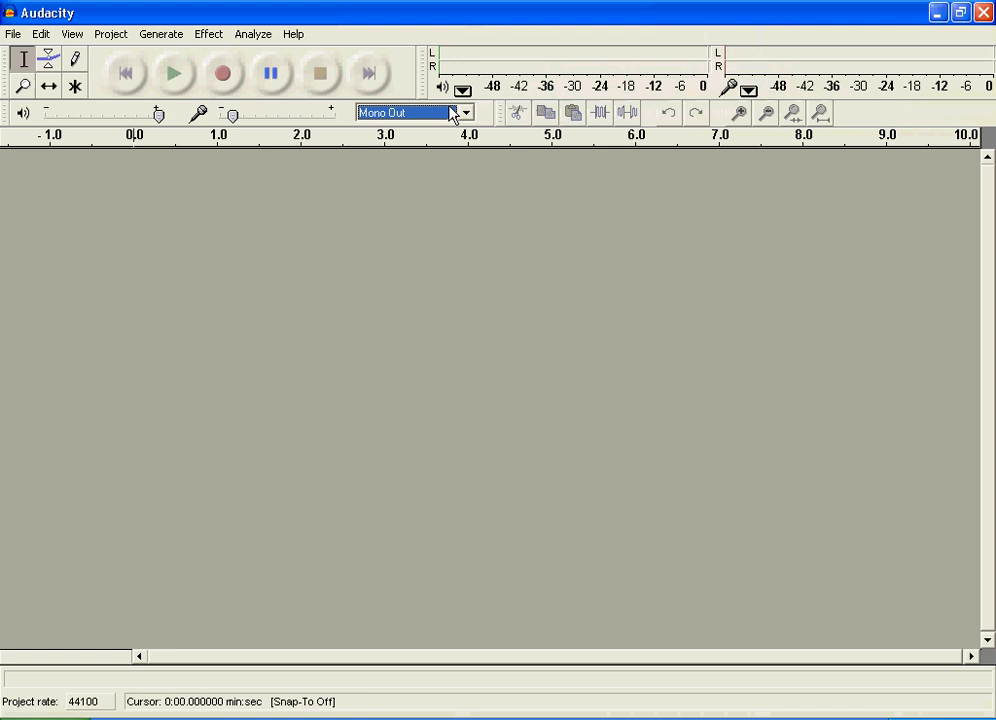
pyautogui.click(465, 113)
pyautogui.click(450, 182)
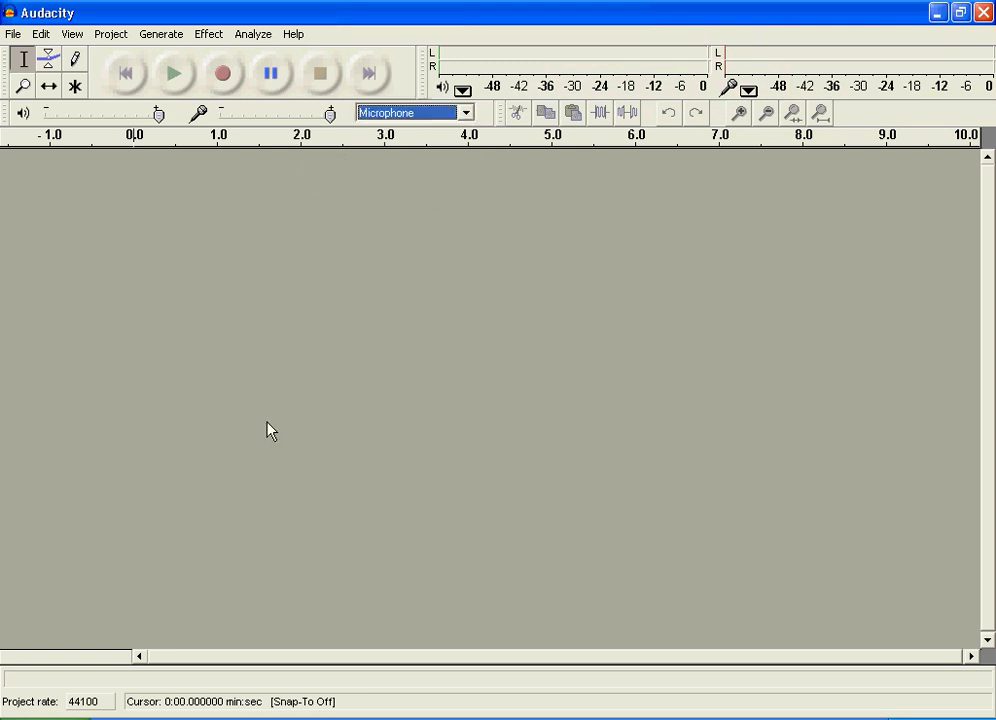
# Step: Record a voice clip and cut the quiet stretches at 2.96–4.52 s, 3.53–4.61 s and after 5.42 s
pyautogui.click(229, 86)
pyautogui.click(320, 73)
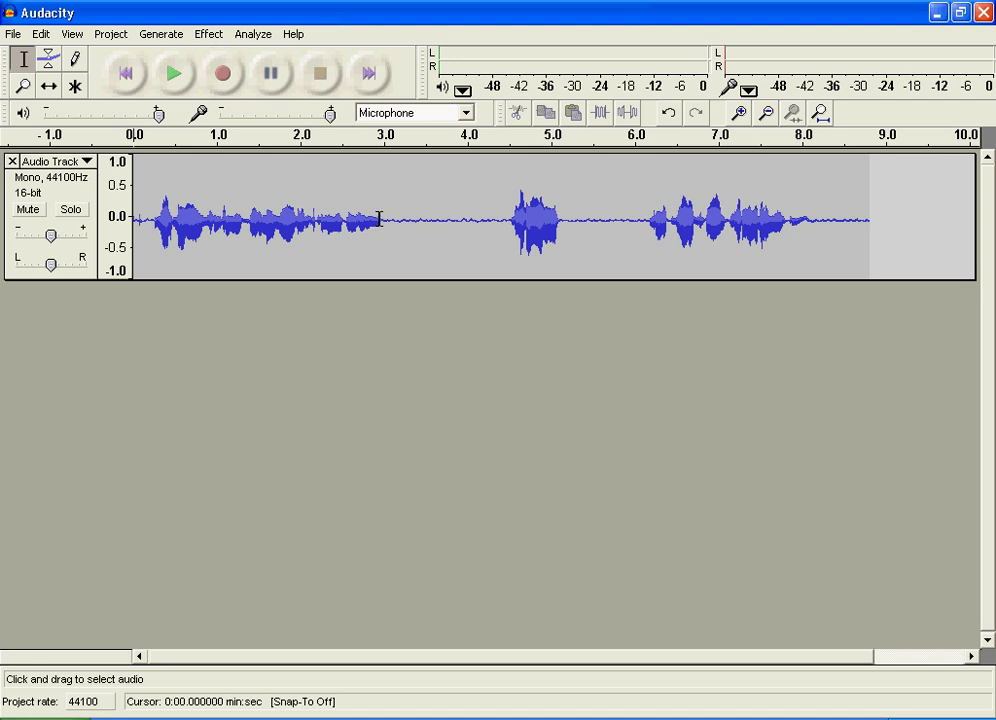
pyautogui.moveTo(382, 220); pyautogui.dragTo(513, 235)
pyautogui.click(519, 114)
pyautogui.moveTo(428, 219); pyautogui.dragTo(520, 216)
pyautogui.click(519, 114)
pyautogui.moveTo(587, 217); pyautogui.dragTo(659, 219)
pyautogui.click(519, 113)
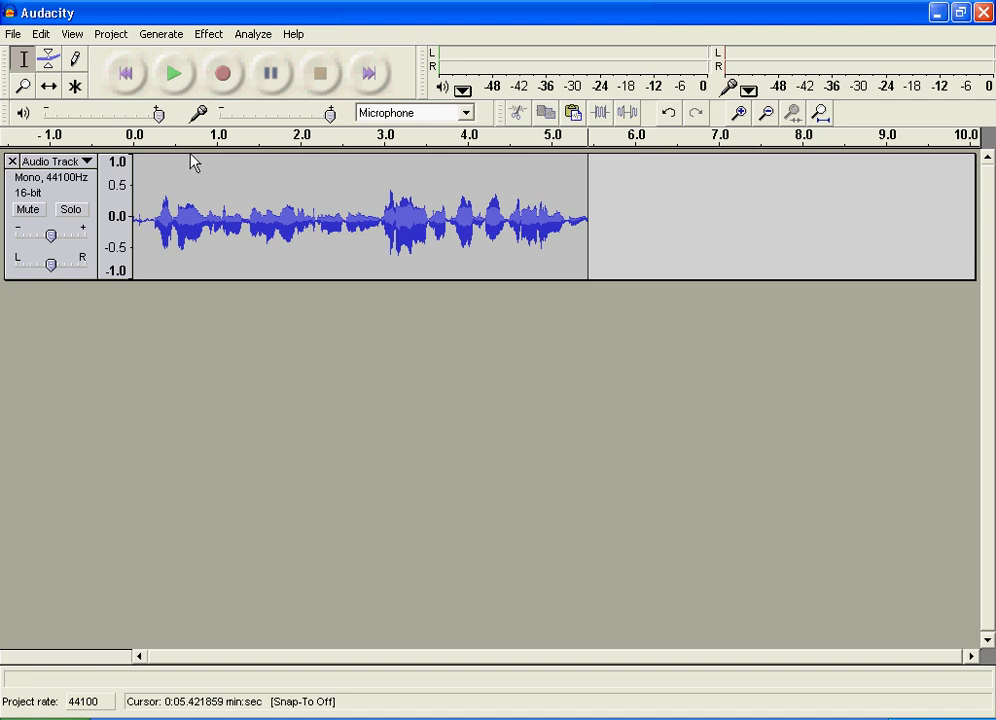
# Step: Silence the 4.63–5.41 s region, then undo the silencing
pyautogui.moveTo(586, 222); pyautogui.dragTo(522, 222)
pyautogui.click(627, 113)
pyautogui.click(668, 114)
# Step: Select all 5.42 seconds of the trimmed voice clip with Ctrl+A, browsing the Effect menu around it
pyautogui.click(208, 34)
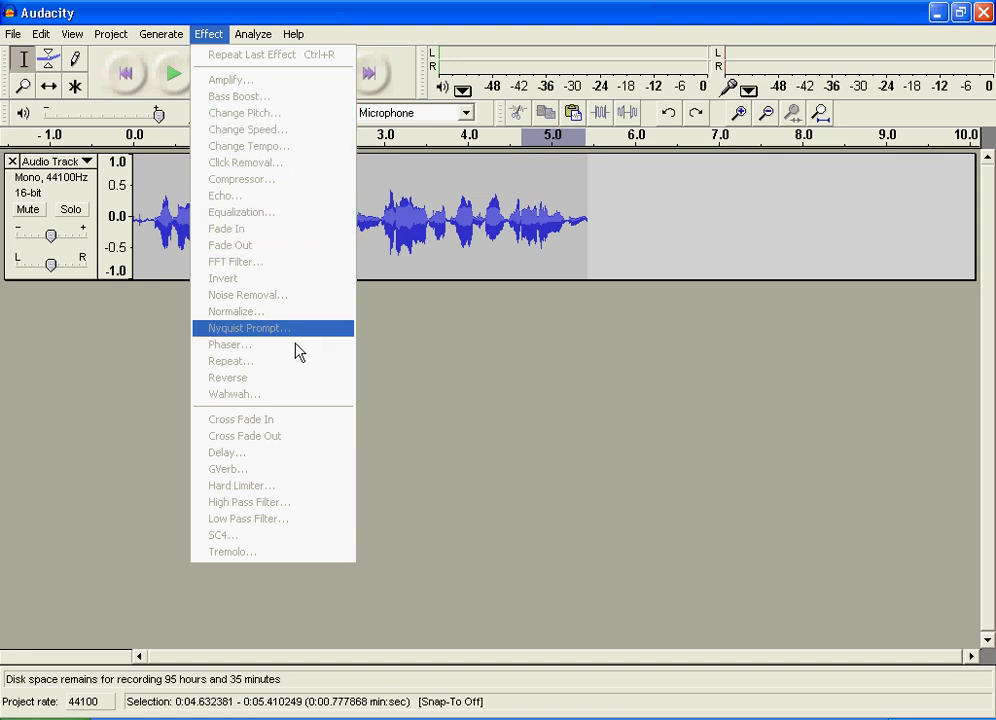
pyautogui.click(378, 36)
pyautogui.hotkey('ctrl', 'a')
pyautogui.click(216, 33)
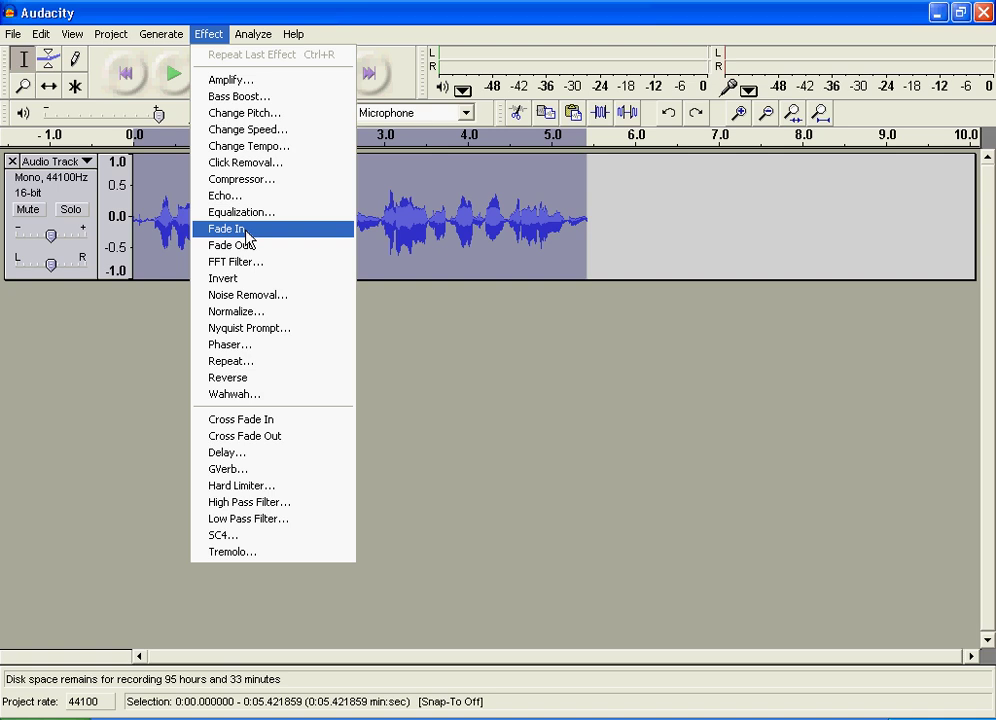
# Step: Apply Wahwah with LFO frequency 4.0, start phase 220, resonance 10.0 and offset 77
pyautogui.click(255, 398)
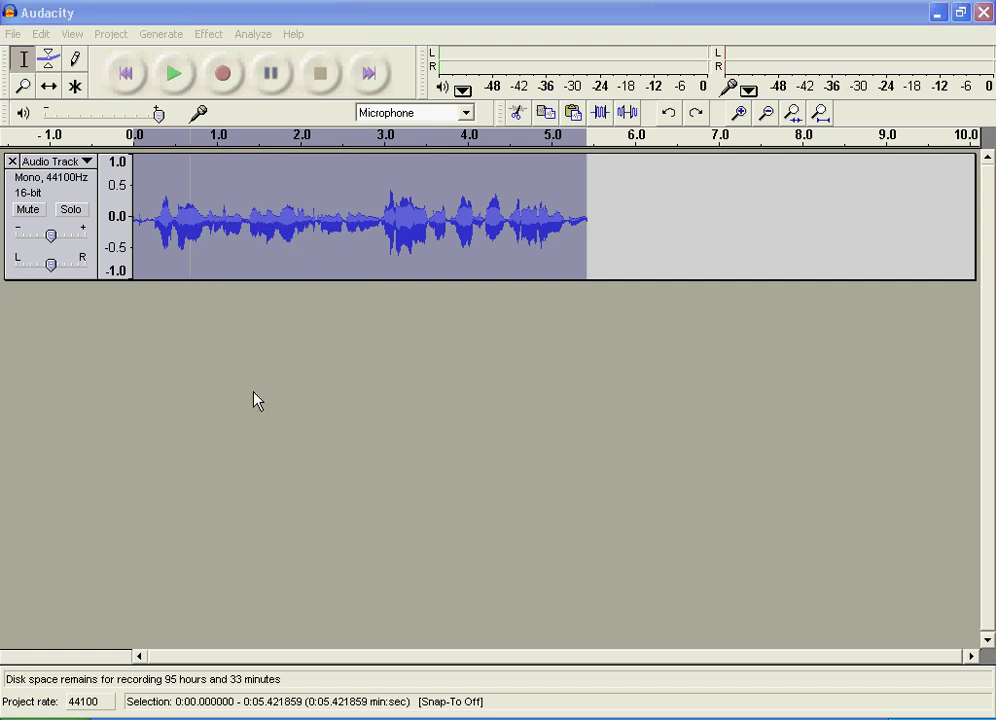
pyautogui.moveTo(582, 306); pyautogui.dragTo(620, 305)
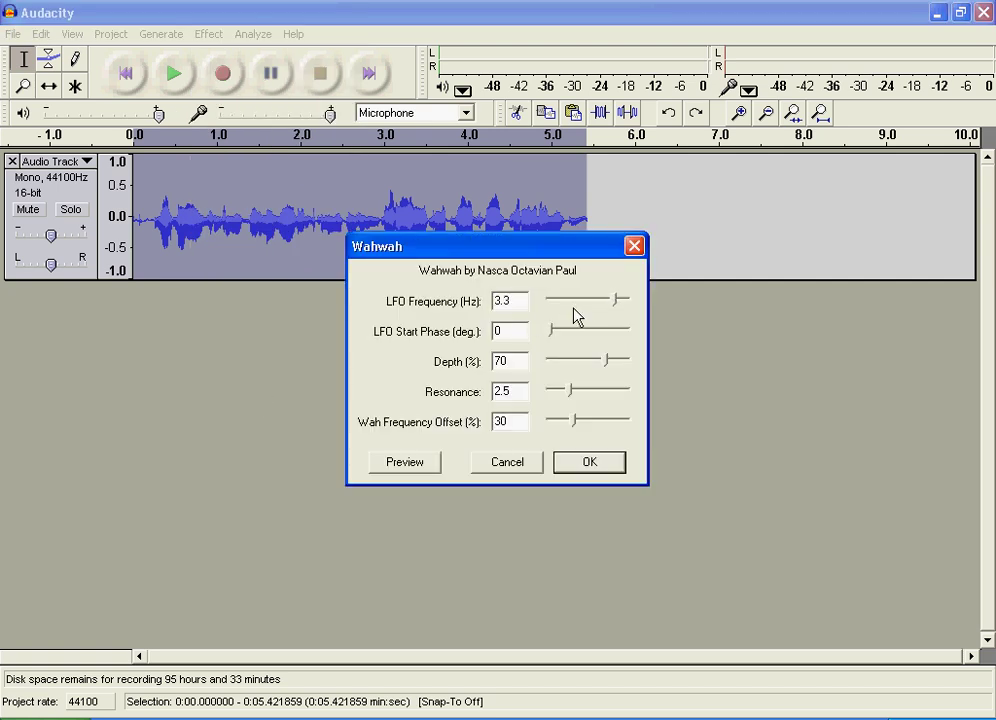
pyautogui.moveTo(551, 331); pyautogui.dragTo(549, 370)
pyautogui.moveTo(625, 305); pyautogui.dragTo(640, 301)
pyautogui.moveTo(567, 396); pyautogui.dragTo(651, 396)
pyautogui.moveTo(565, 422); pyautogui.dragTo(612, 421)
pyautogui.click(574, 463)
# Step: Play back the processed clip with input on Mono Out, then restore the Microphone input
pyautogui.click(466, 113)
pyautogui.click(441, 149)
pyautogui.click(185, 77)
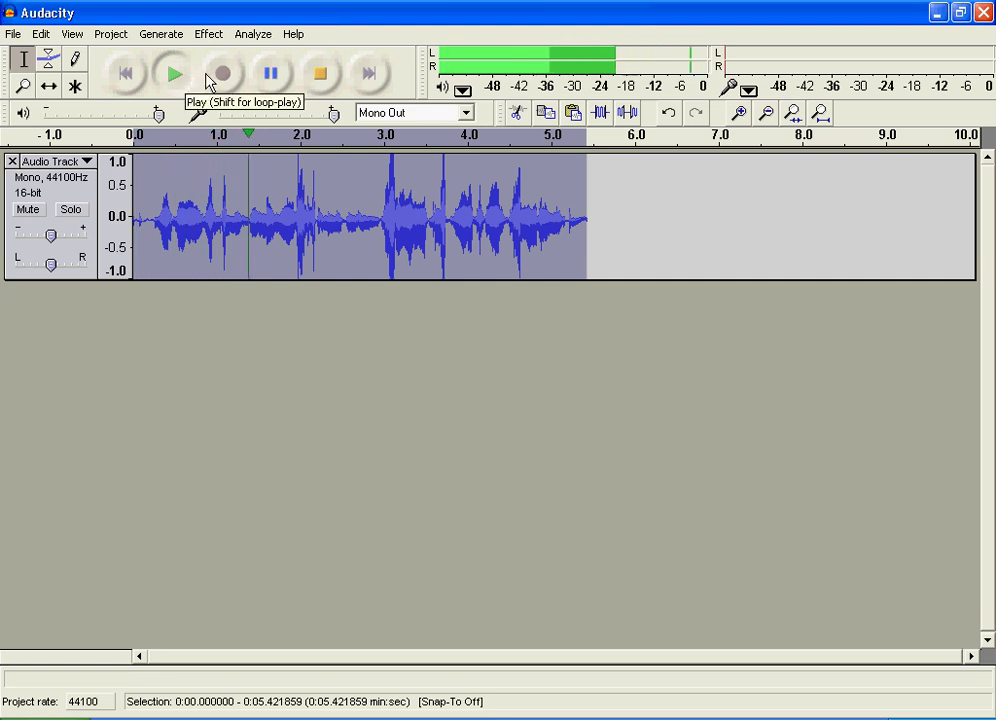
pyautogui.click(310, 80)
pyautogui.click(466, 116)
pyautogui.click(458, 181)
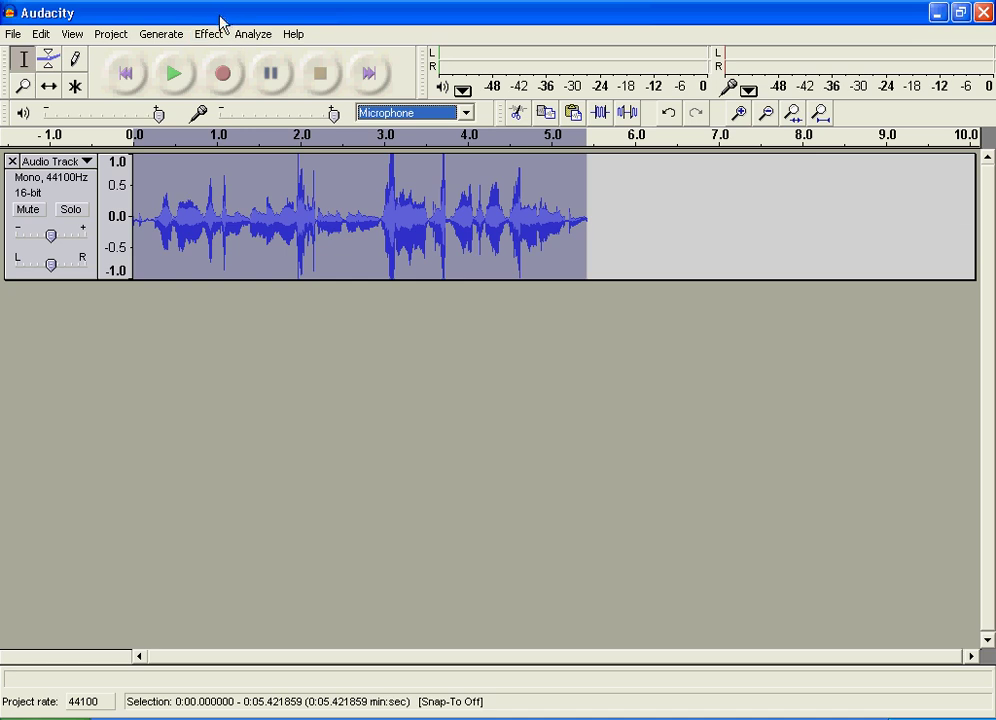